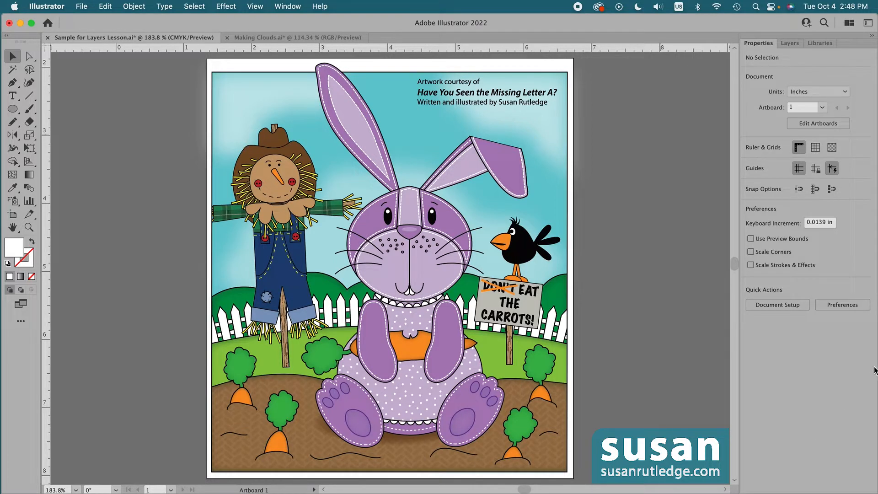
# Examine the layer structure of the sample artwork, including the contents of the Crow and carrot sign layers.
pyautogui.click(789, 43)
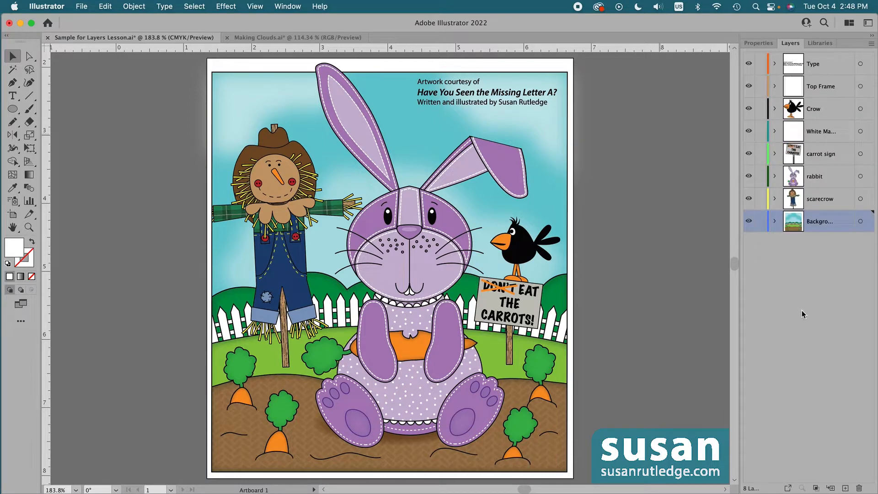
pyautogui.click(774, 109)
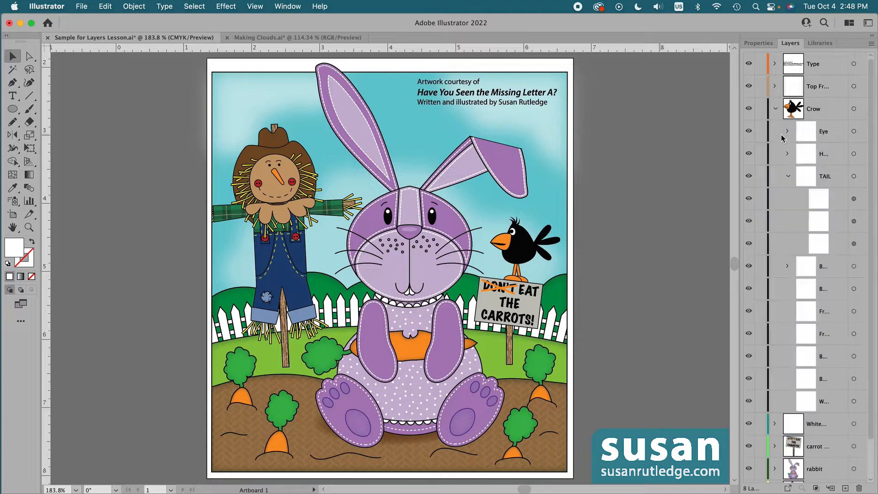
pyautogui.click(774, 110)
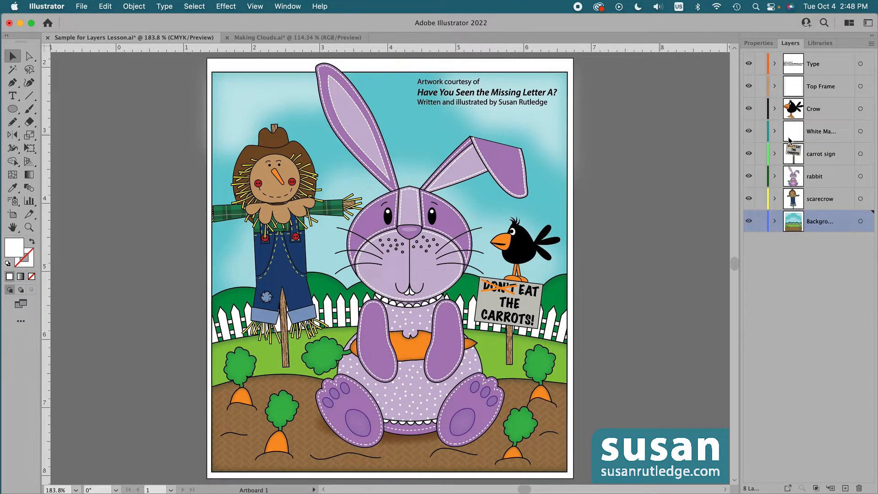
pyautogui.click(774, 153)
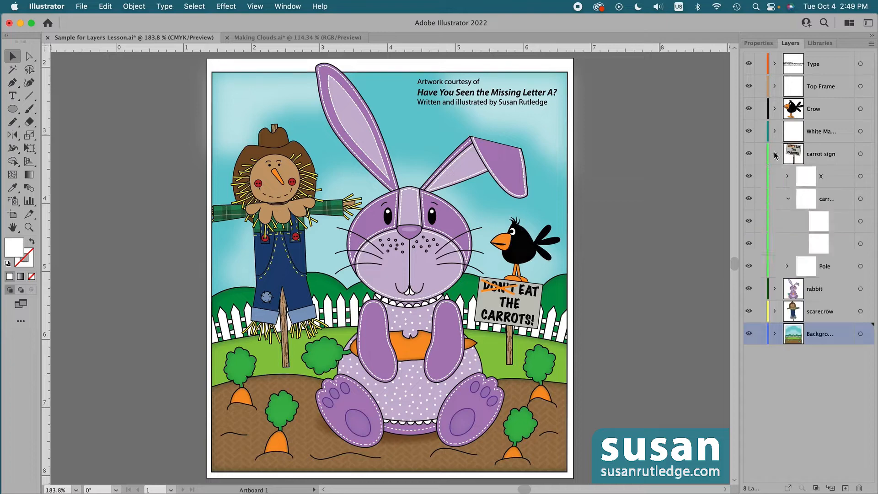
pyautogui.click(775, 154)
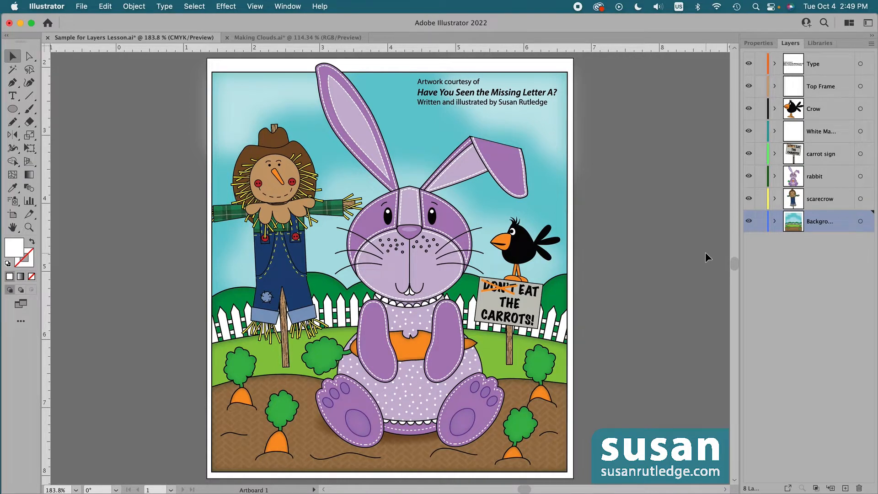
# Switch to the Making Clouds document and draw three overlapping white ellipses over the upper-right corner of the sky.
pyautogui.click(268, 37)
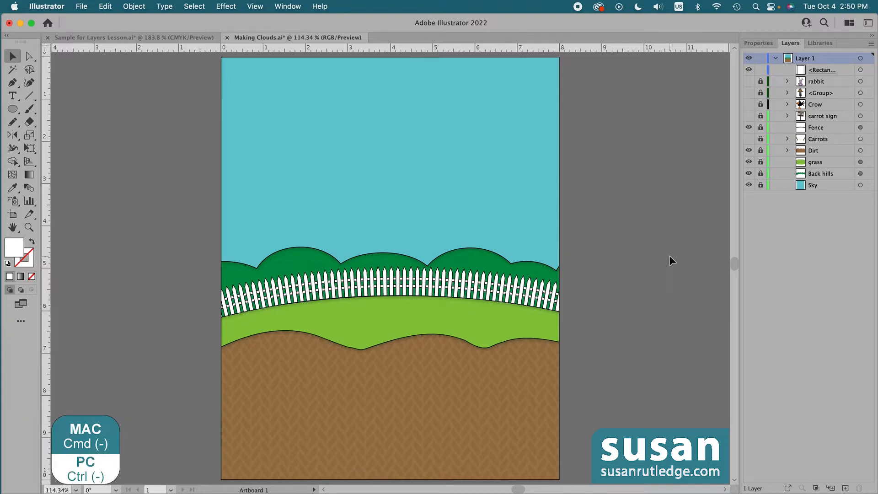
pyautogui.press('super+minus')
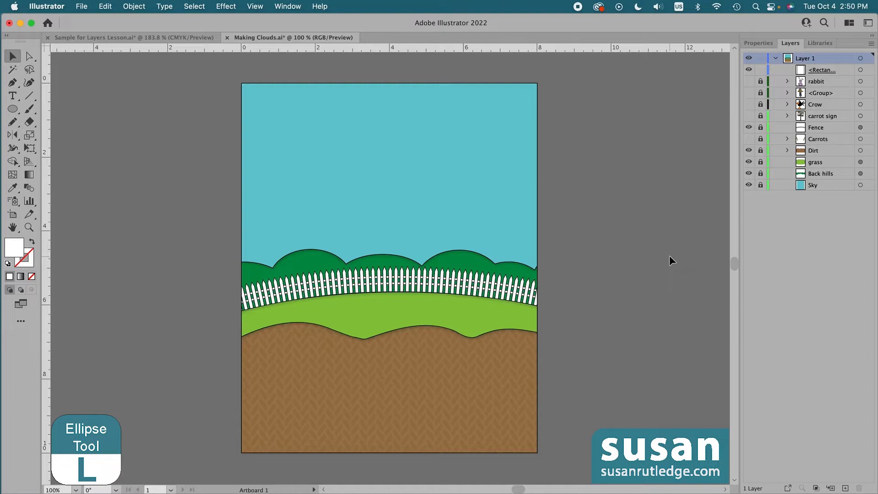
pyautogui.press('l')
pyautogui.moveTo(445, 72); pyautogui.dragTo(548, 132)
pyautogui.moveTo(509, 101); pyautogui.dragTo(589, 169)
pyautogui.moveTo(477, 114); pyautogui.dragTo(536, 151)
# Shift the small ellipse slightly left and the outer-right ellipse slightly down to refine the cloud outline.
pyautogui.press('v')
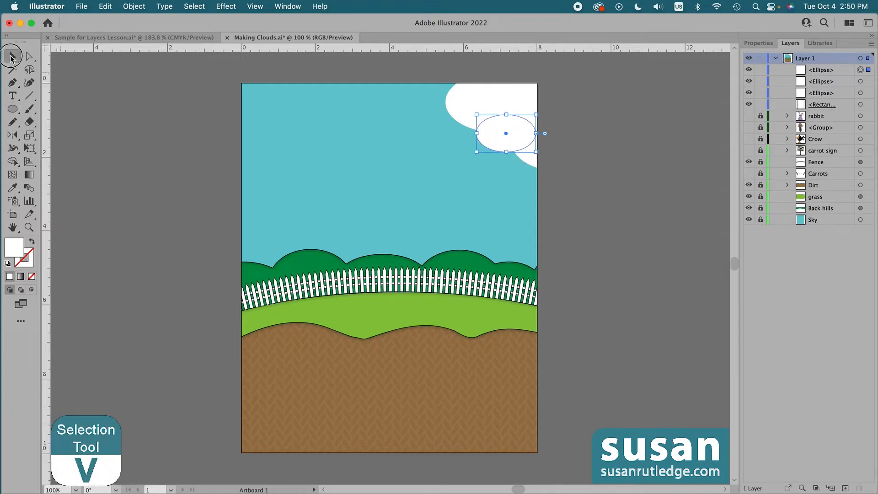
pyautogui.moveTo(494, 131); pyautogui.dragTo(490, 133)
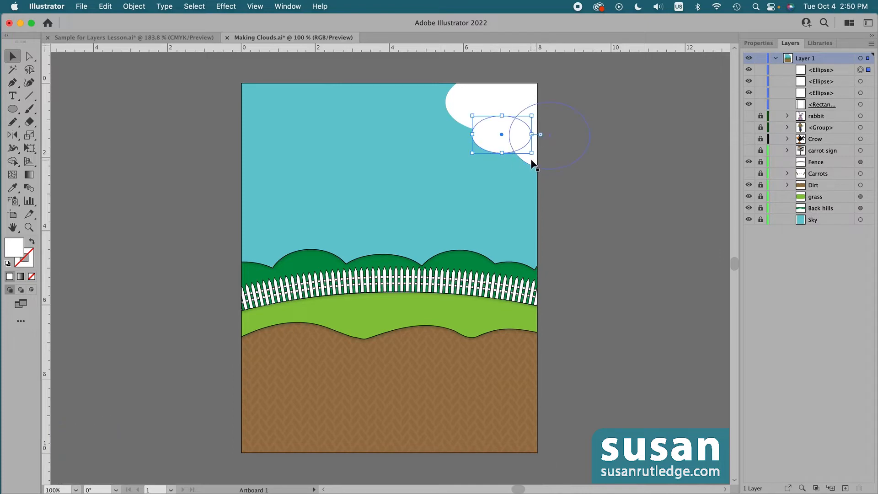
pyautogui.moveTo(531, 160); pyautogui.dragTo(535, 167)
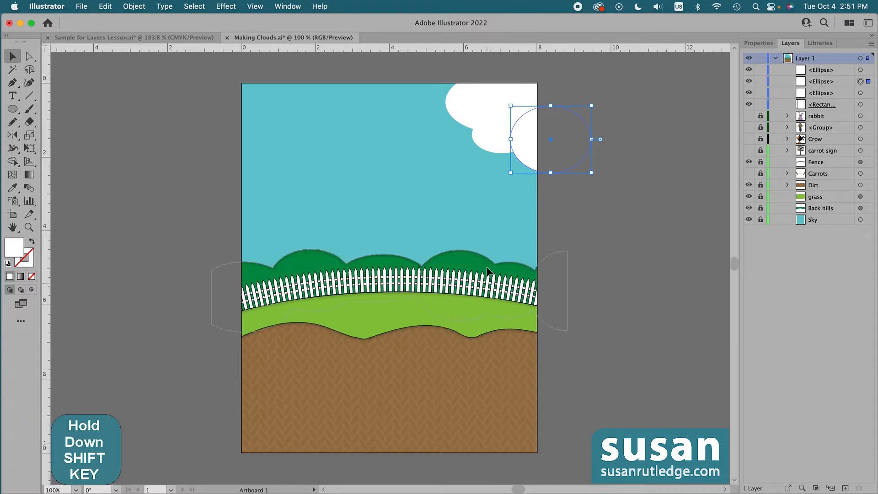
# Unite the three upper-right ellipses into a single cloud shape.
pyautogui.keyDown('shift'); pyautogui.click(499, 140); pyautogui.keyUp('shift')
pyautogui.keyDown('shift'); pyautogui.click(486, 90); pyautogui.keyUp('shift')
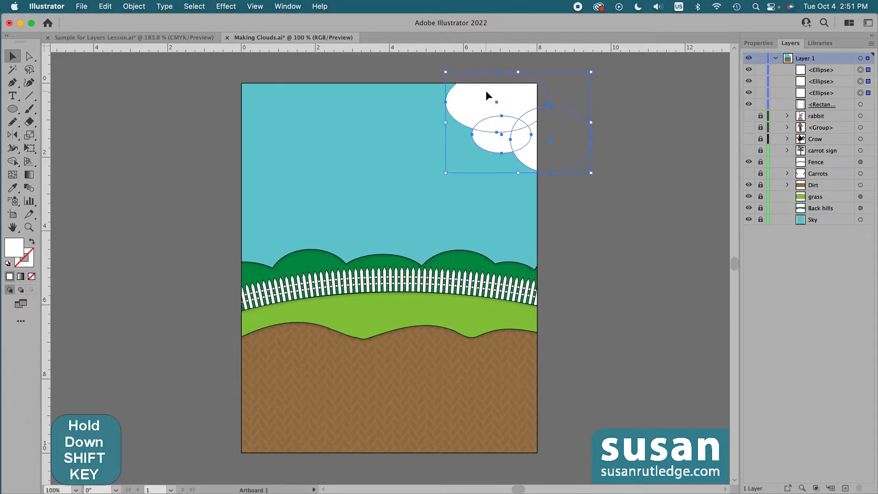
pyautogui.click(758, 43)
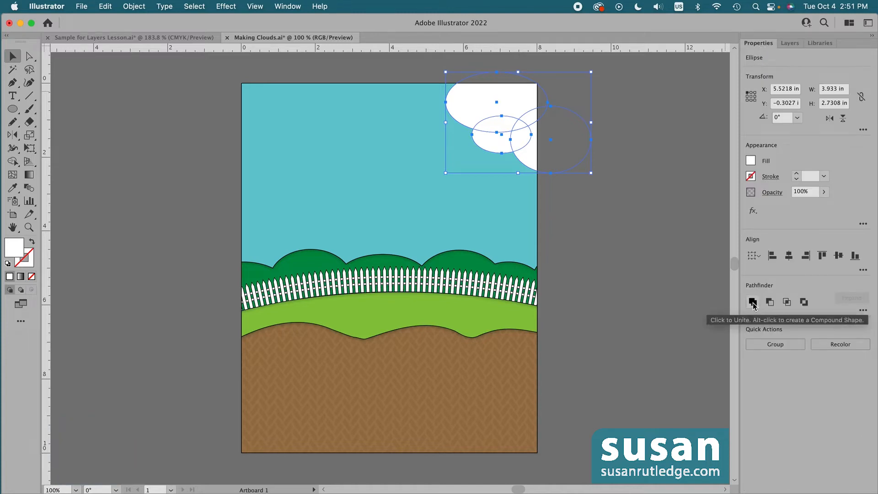
pyautogui.click(752, 304)
# Move the upper-right cloud up, enlarge it slightly, and adjust its placement in the corner of the sky.
pyautogui.moveTo(504, 115)
pyautogui.mouseDown()
pyautogui.moveTo(539, 111)
pyautogui.moveTo(492, 123)
pyautogui.moveTo(484, 114)
pyautogui.moveTo(501, 103)
pyautogui.mouseUp()
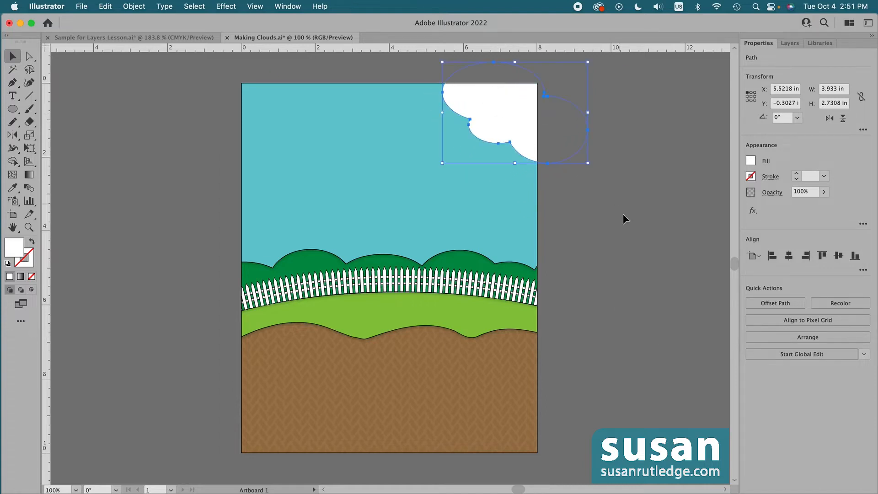
pyautogui.moveTo(442, 163); pyautogui.dragTo(436, 165)
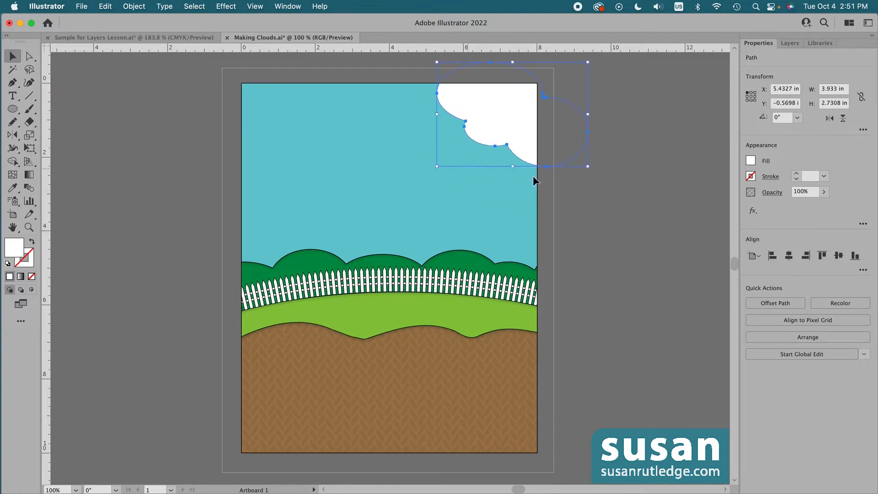
pyautogui.click(629, 208)
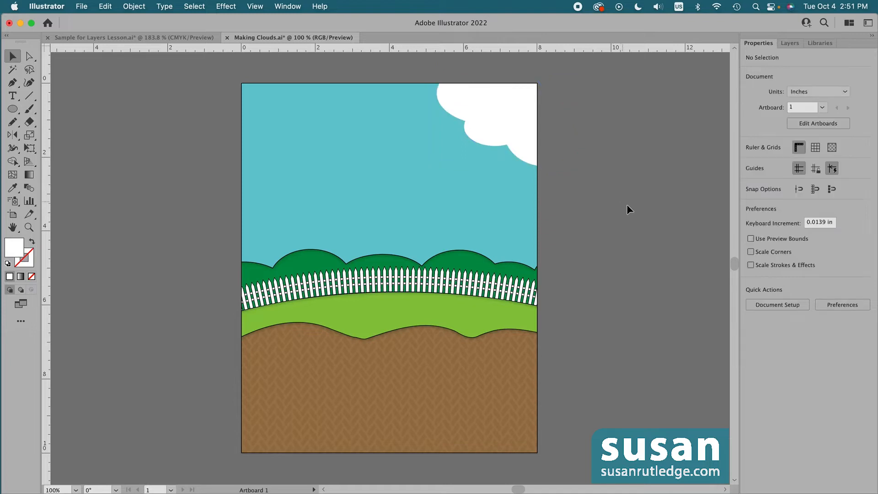
pyautogui.click(507, 111)
pyautogui.click(608, 250)
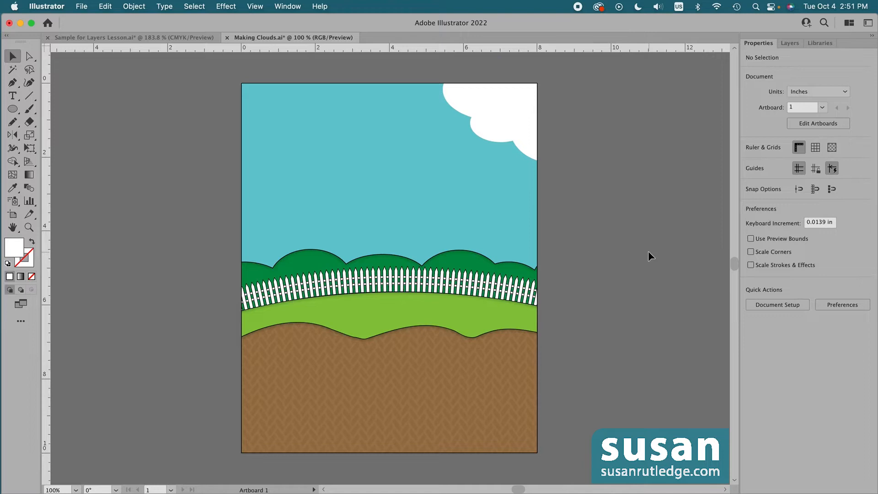
# Draw four overlapping white ellipses over the sky's upper-left corner, with the innermost about 1.5 by 1.3 in and tilted.
pyautogui.press('l')
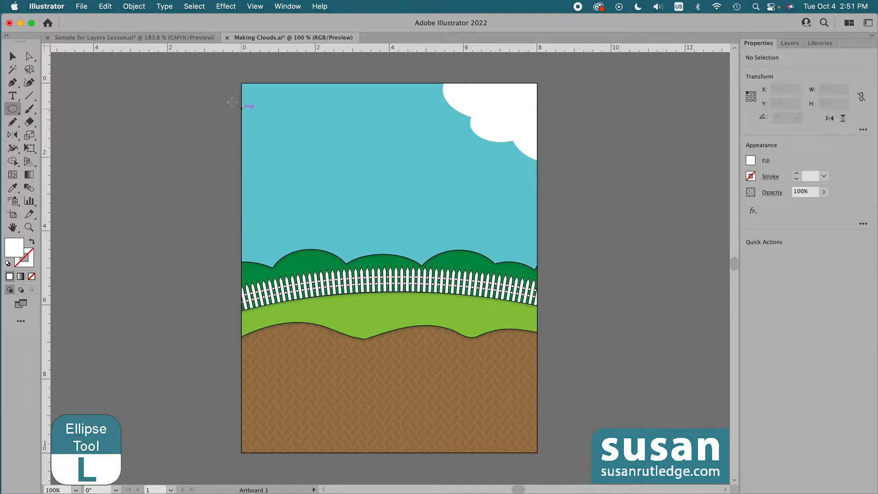
pyautogui.moveTo(221, 76)
pyautogui.mouseDown()
pyautogui.moveTo(270, 91)
pyautogui.moveTo(291, 120)
pyautogui.mouseUp()
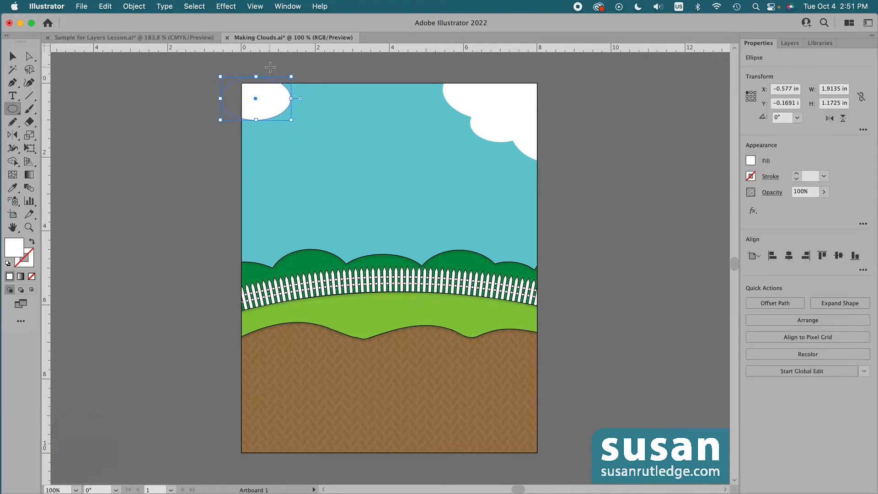
pyautogui.moveTo(270, 67); pyautogui.dragTo(329, 104)
pyautogui.moveTo(226, 105); pyautogui.dragTo(271, 167)
pyautogui.moveTo(257, 98); pyautogui.dragTo(321, 134)
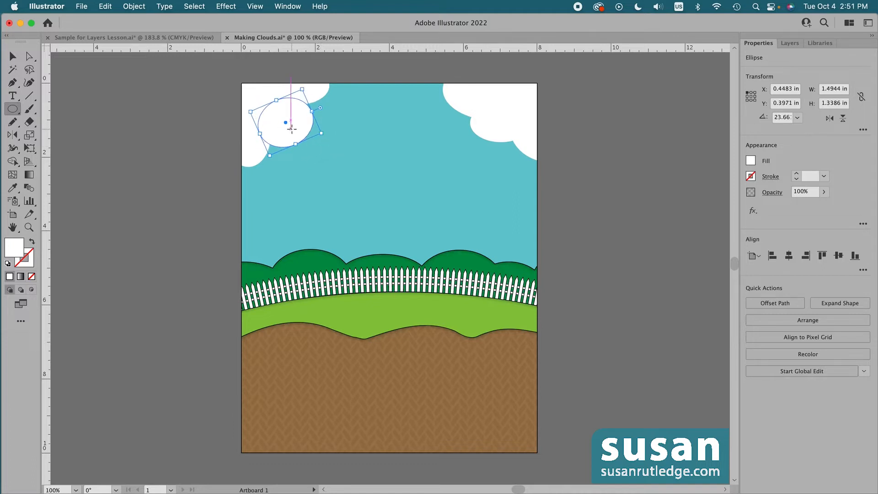
# Unite the four upper-left ellipses into a single cloud shape and deselect it.
pyautogui.click(12, 58)
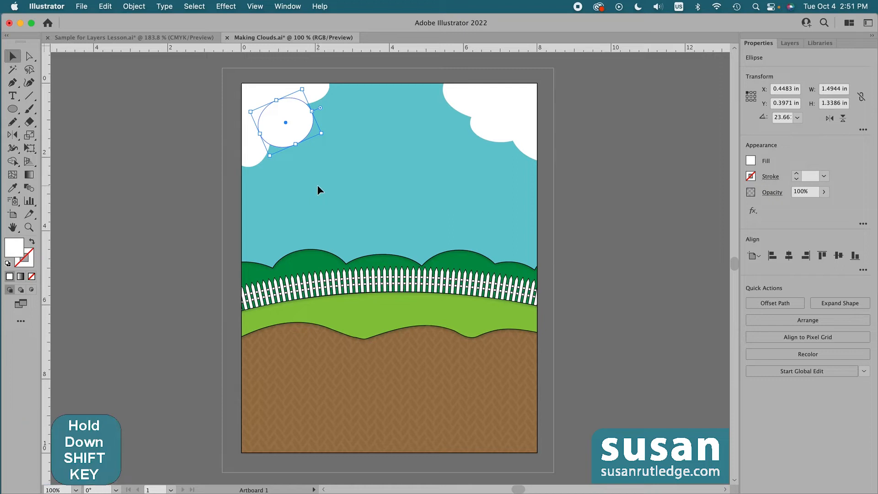
pyautogui.keyDown('shift'); pyautogui.click(255, 153); pyautogui.keyUp('shift')
pyautogui.keyDown('shift'); pyautogui.click(268, 92); pyautogui.keyUp('shift')
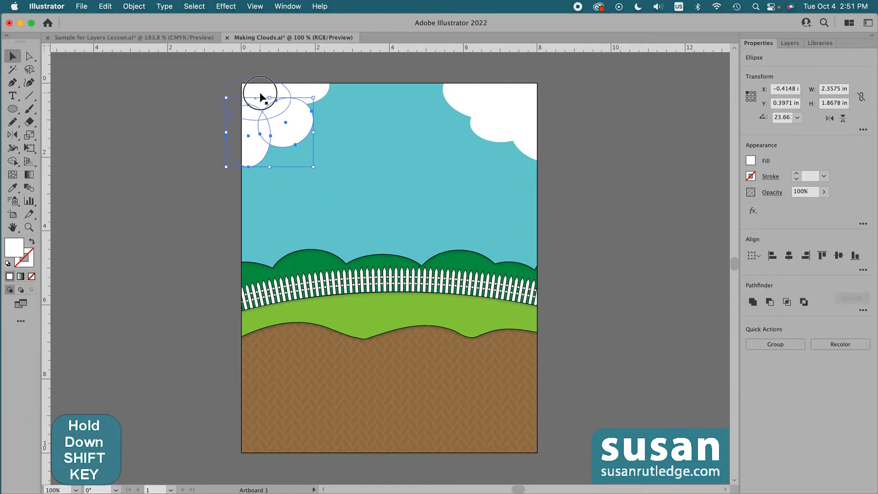
pyautogui.keyDown('shift'); pyautogui.click(308, 94); pyautogui.keyUp('shift')
pyautogui.keyDown('shift'); pyautogui.click(309, 94); pyautogui.keyUp('shift')
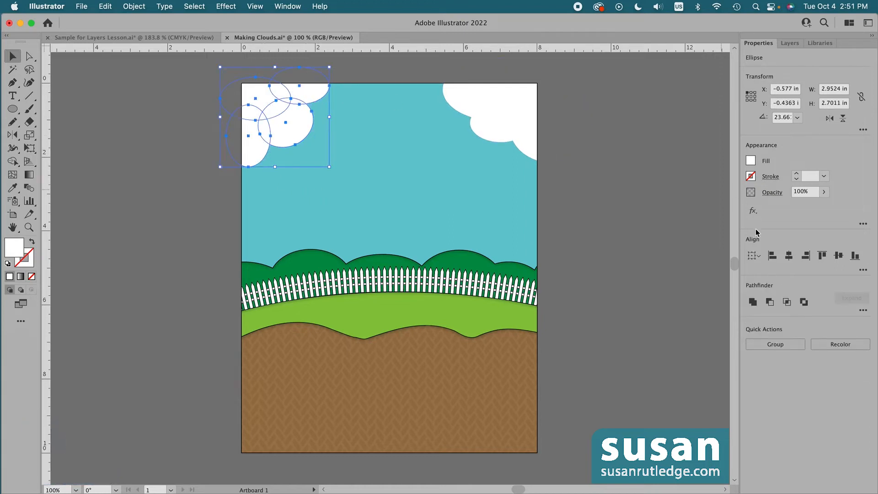
pyautogui.click(752, 301)
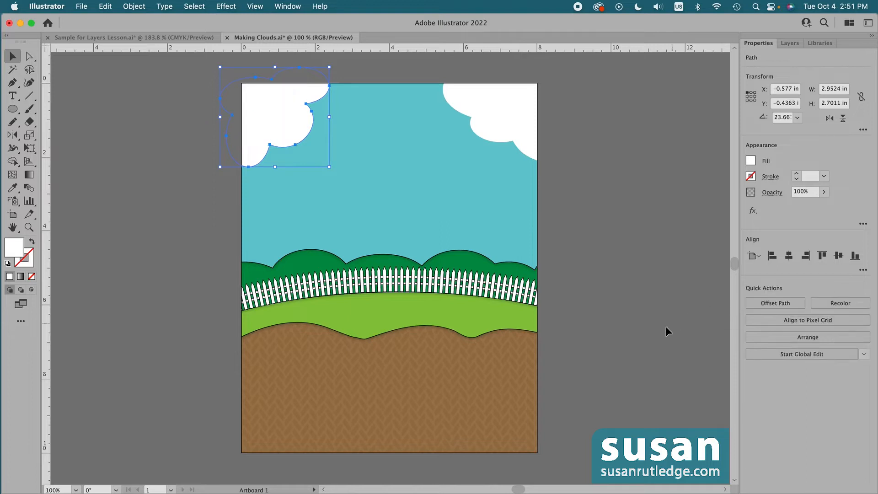
pyautogui.click(663, 328)
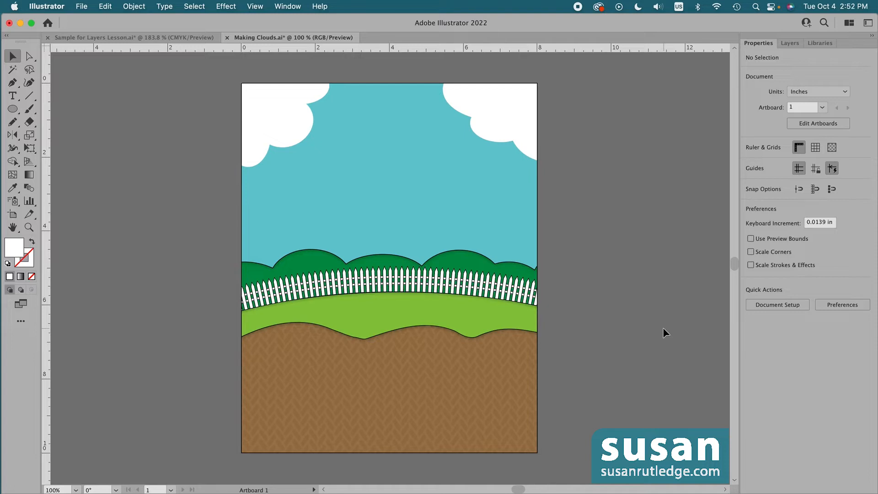
# Draw wide overlapping white ellipses across the hills and lower sky as the base of a large central cloud.
pyautogui.press('l')
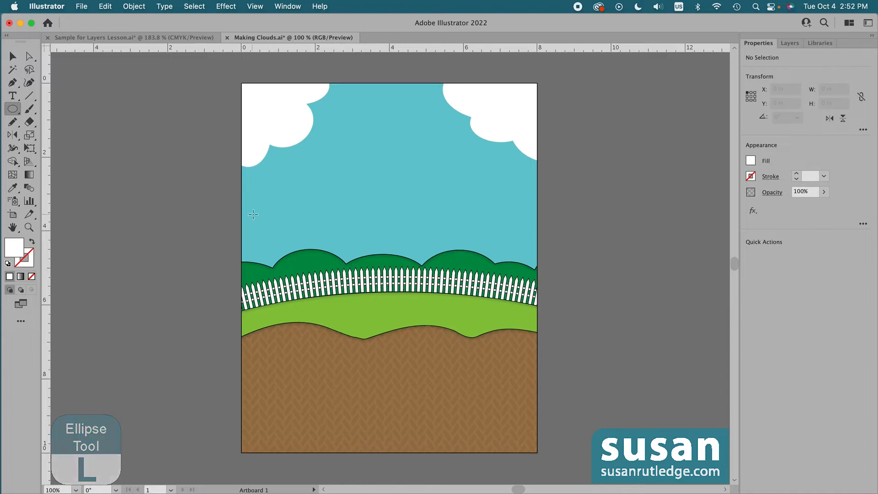
pyautogui.moveTo(266, 219)
pyautogui.mouseDown()
pyautogui.moveTo(334, 243)
pyautogui.moveTo(401, 287)
pyautogui.mouseUp()
pyautogui.moveTo(290, 192); pyautogui.dragTo(411, 248)
pyautogui.moveTo(374, 224)
pyautogui.mouseDown()
pyautogui.moveTo(441, 242)
pyautogui.moveTo(463, 282)
pyautogui.mouseUp()
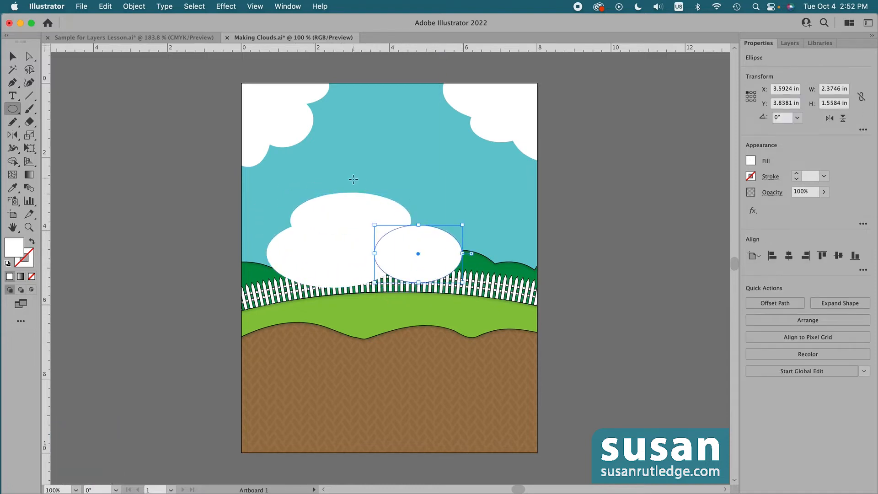
pyautogui.moveTo(344, 177)
pyautogui.mouseDown()
pyautogui.moveTo(359, 178)
pyautogui.moveTo(435, 235)
pyautogui.mouseUp()
pyautogui.moveTo(405, 204); pyautogui.dragTo(530, 281)
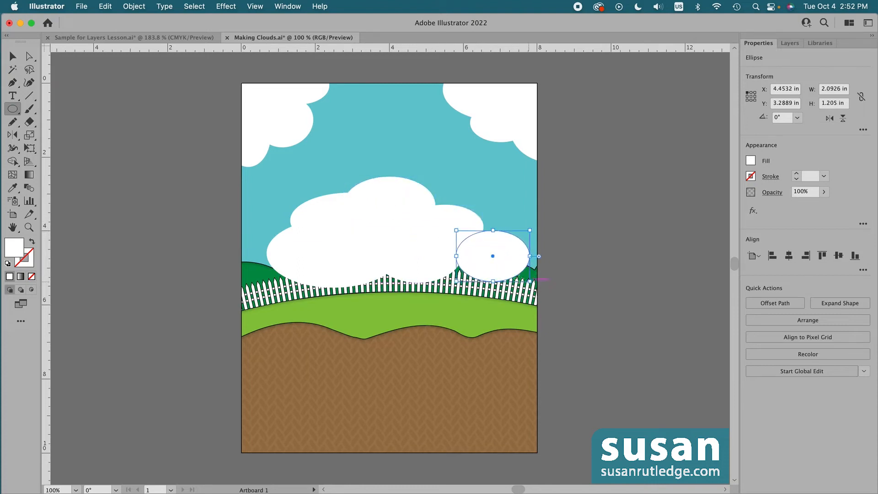
# Add smaller overlapping ellipses along the sides and peak, building the central cloud to about 7.3 by 4.3 in.
pyautogui.moveTo(421, 189); pyautogui.dragTo(466, 209)
pyautogui.moveTo(334, 182); pyautogui.dragTo(379, 211)
pyautogui.moveTo(372, 148); pyautogui.dragTo(450, 201)
pyautogui.moveTo(332, 147); pyautogui.dragTo(401, 204)
pyautogui.moveTo(361, 128); pyautogui.dragTo(418, 174)
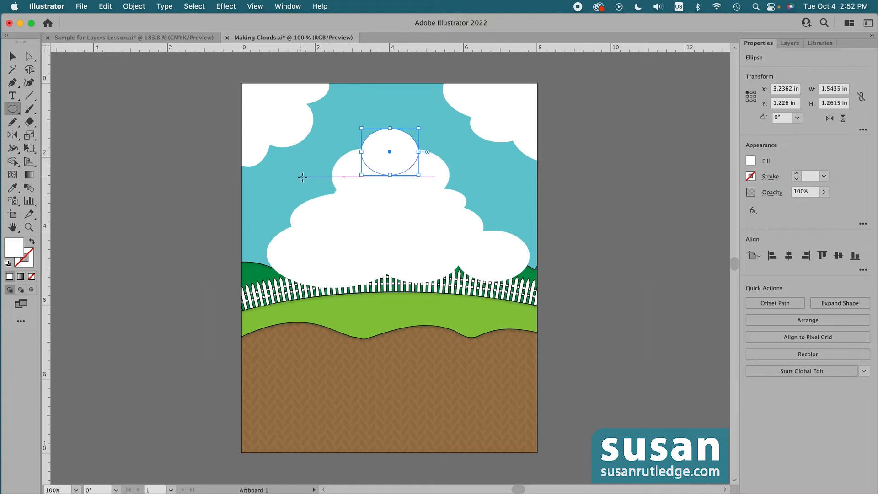
pyautogui.moveTo(306, 176)
pyautogui.mouseDown()
pyautogui.moveTo(369, 204)
pyautogui.moveTo(377, 217)
pyautogui.mouseUp()
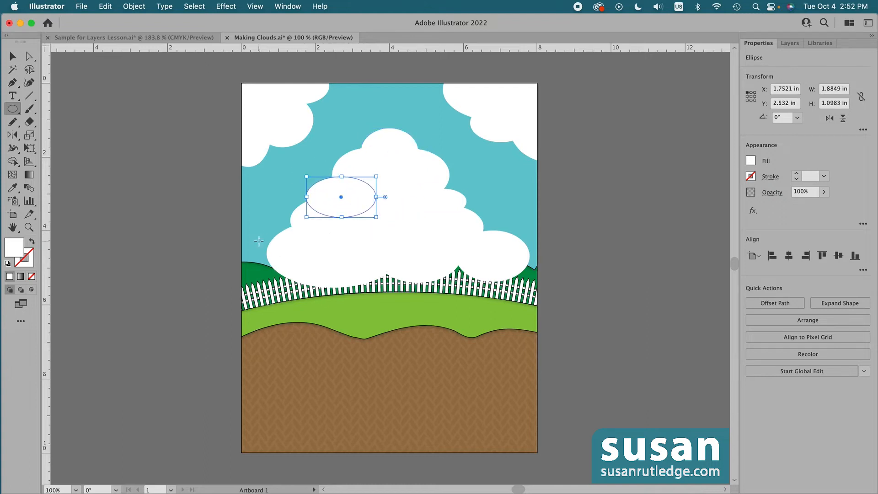
pyautogui.moveTo(259, 240)
pyautogui.mouseDown()
pyautogui.moveTo(314, 288)
pyautogui.moveTo(310, 280)
pyautogui.mouseUp()
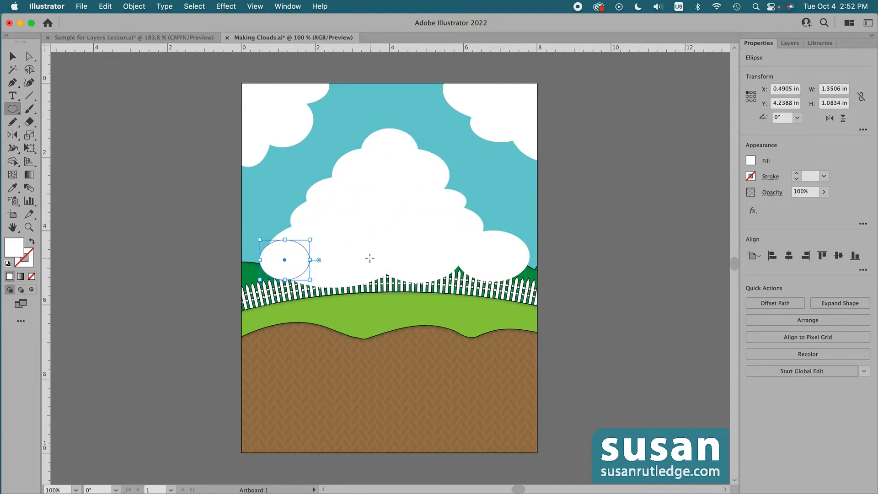
# Select all the overlapping ellipses of the large central cloud and unite them into a single shape.
pyautogui.press('v')
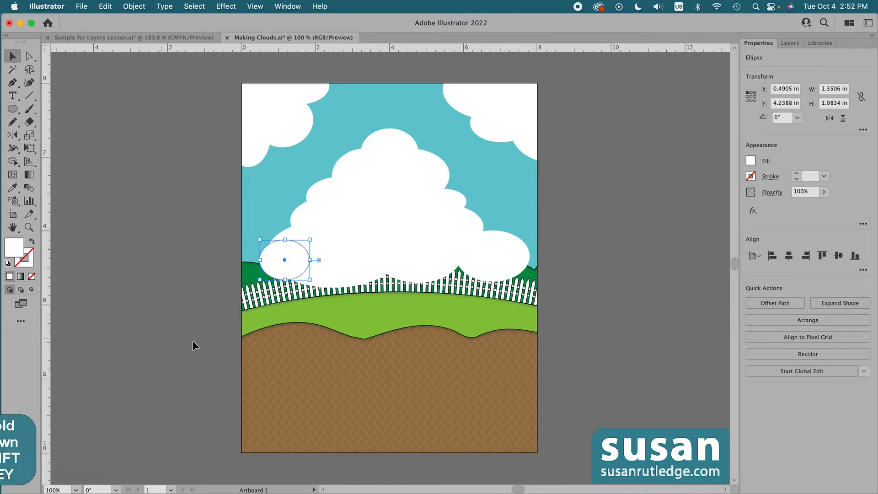
pyautogui.keyDown('shift'); pyautogui.click(362, 275); pyautogui.keyUp('shift')
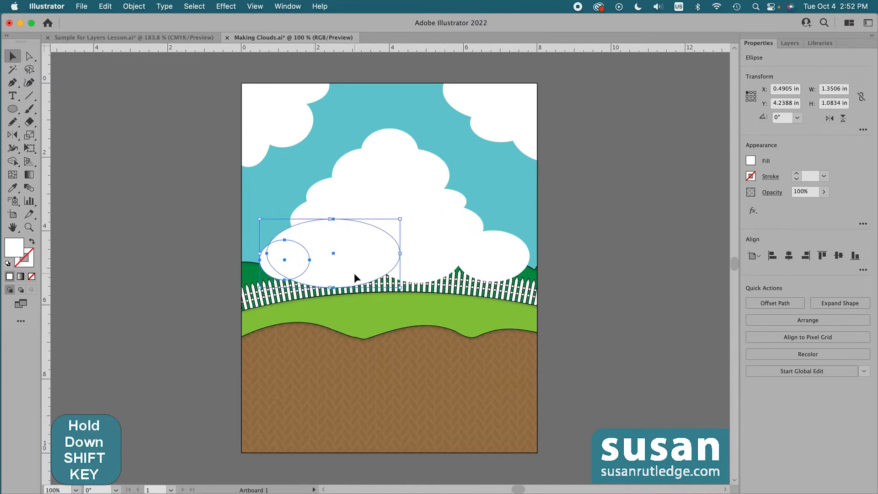
pyautogui.keyDown('shift'); pyautogui.click(318, 219); pyautogui.keyUp('shift')
pyautogui.keyDown('shift'); pyautogui.click(321, 191); pyautogui.keyUp('shift')
pyautogui.keyDown('shift'); pyautogui.click(352, 165); pyautogui.keyUp('shift')
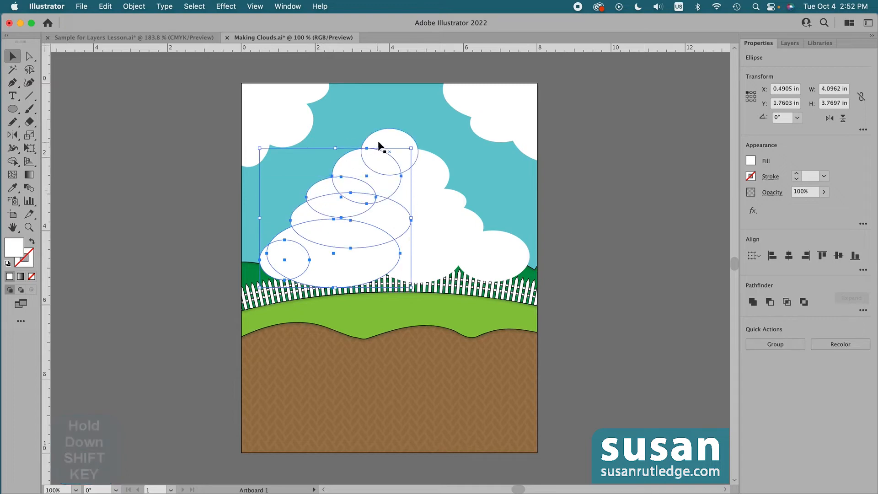
pyautogui.keyDown('shift'); pyautogui.click(384, 141); pyautogui.keyUp('shift')
pyautogui.keyDown('shift'); pyautogui.click(432, 166); pyautogui.keyUp('shift')
pyautogui.keyDown('shift'); pyautogui.click(450, 201); pyautogui.keyUp('shift')
pyautogui.keyDown('shift'); pyautogui.click(456, 233); pyautogui.keyUp('shift')
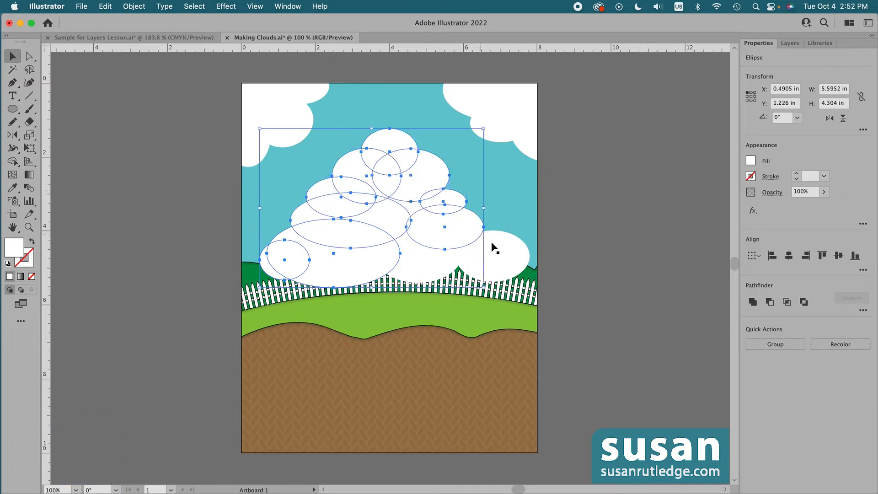
pyautogui.keyDown('shift'); pyautogui.click(494, 246); pyautogui.keyUp('shift')
pyautogui.keyDown('shift'); pyautogui.click(430, 271); pyautogui.keyUp('shift')
pyautogui.keyDown('shift'); pyautogui.click(366, 210); pyautogui.keyUp('shift')
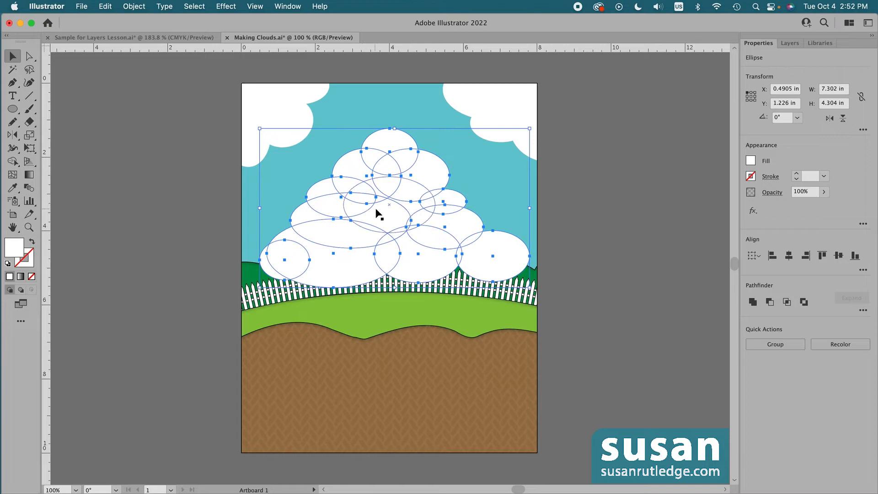
pyautogui.click(753, 303)
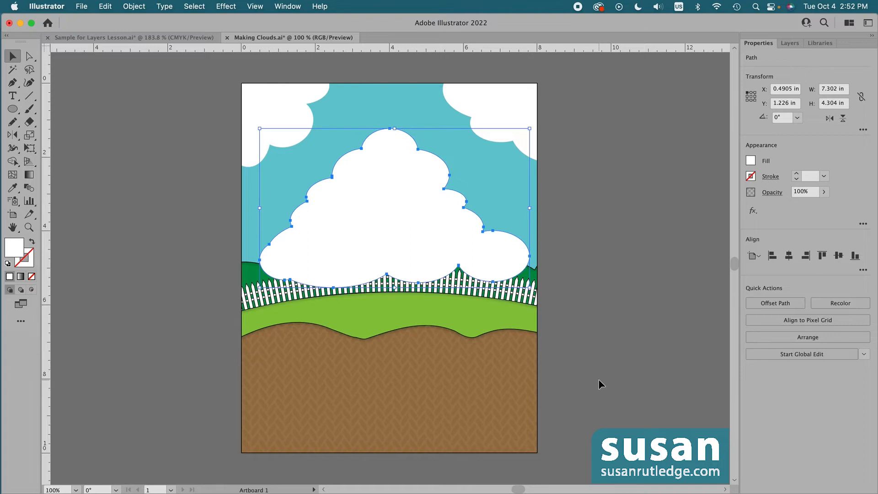
# Move the united central cloud in the layer order so it sits between Back hills and Sky.
pyautogui.click(795, 43)
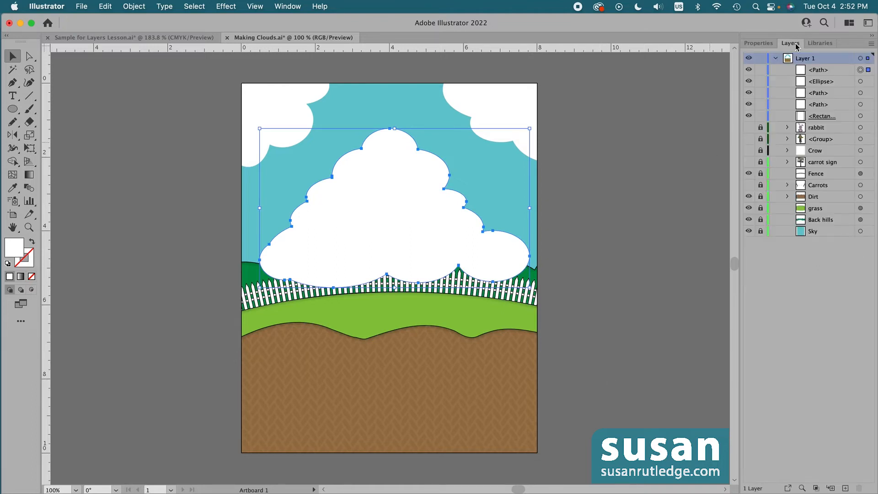
pyautogui.click(835, 71)
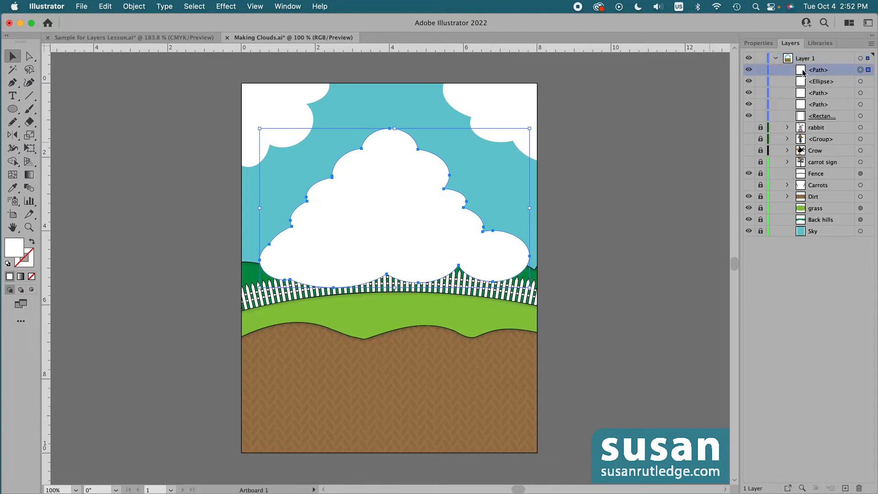
pyautogui.moveTo(802, 72); pyautogui.dragTo(800, 227)
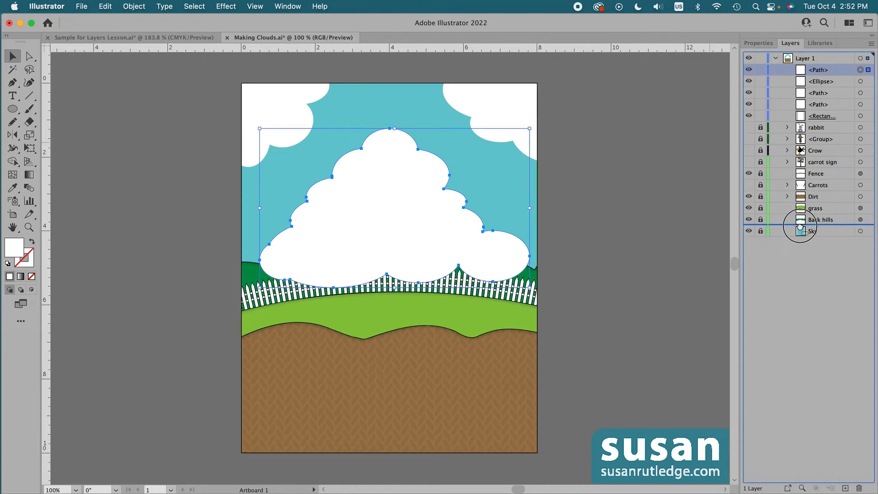
pyautogui.moveTo(800, 225); pyautogui.dragTo(800, 226)
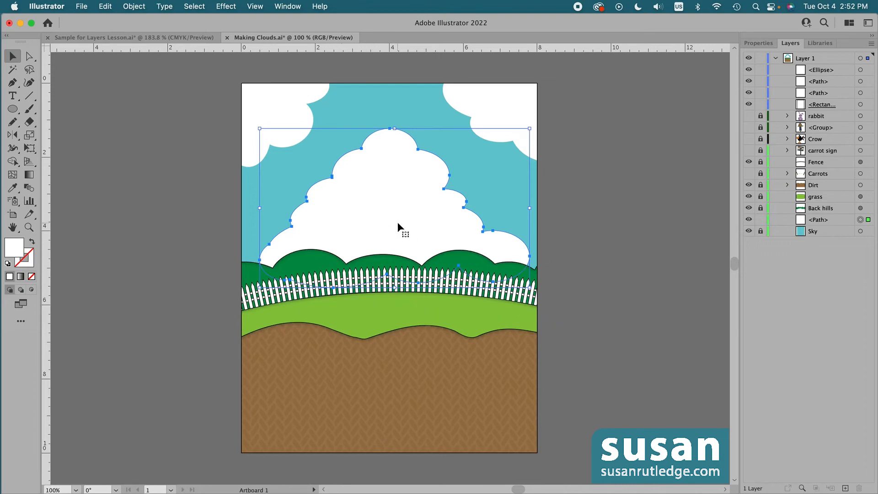
# Shift the central cloud slightly left and pull the anchor point on its lower-left edge slightly inward, then deselect it.
pyautogui.moveTo(397, 221); pyautogui.dragTo(392, 222)
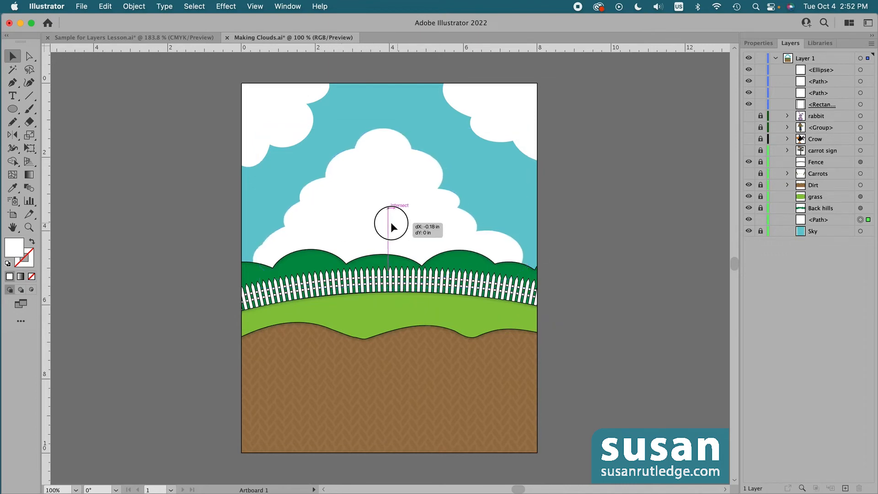
pyautogui.click(661, 323)
pyautogui.click(314, 236)
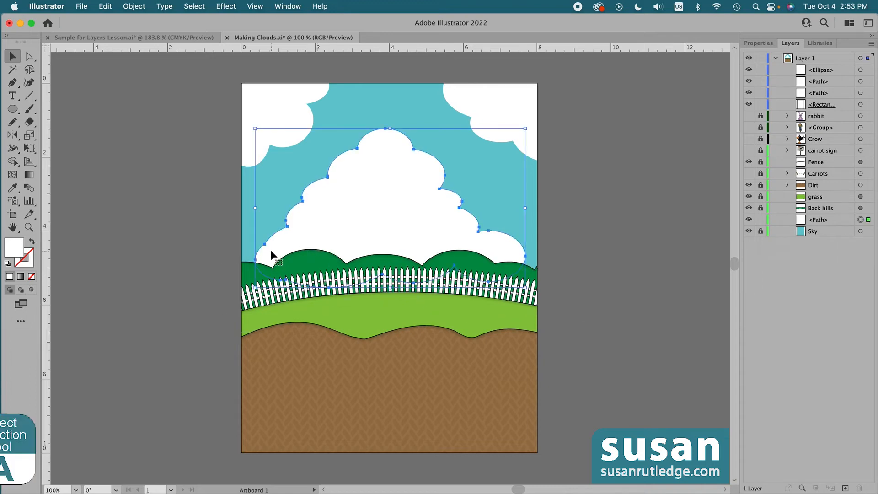
pyautogui.press('a')
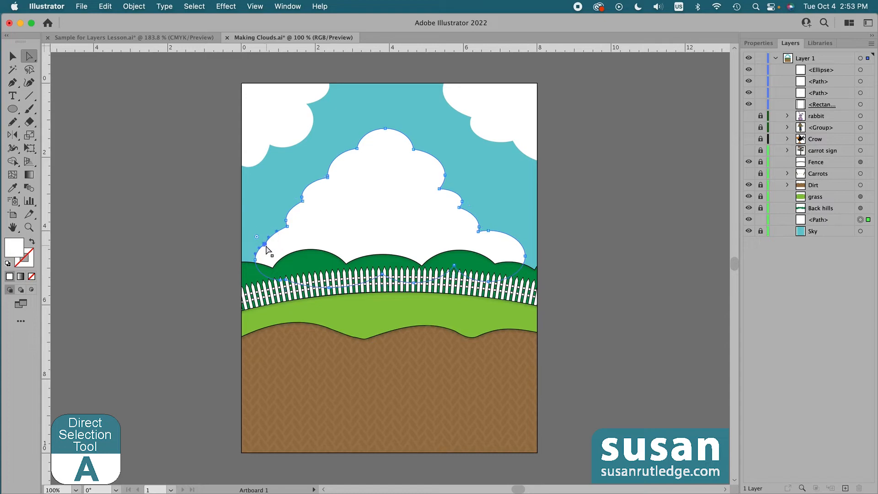
pyautogui.moveTo(265, 244); pyautogui.dragTo(268, 246)
pyautogui.click(644, 274)
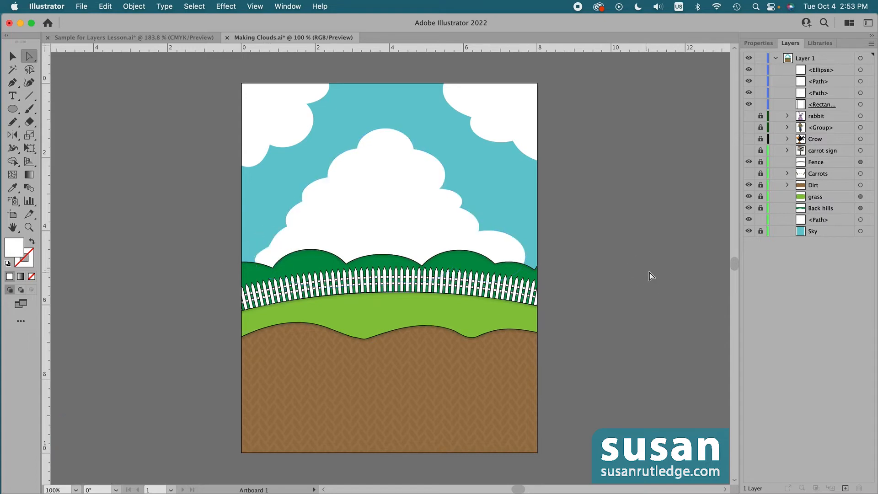
# Select all three clouds together and set their opacity to 55%.
pyautogui.click(499, 110)
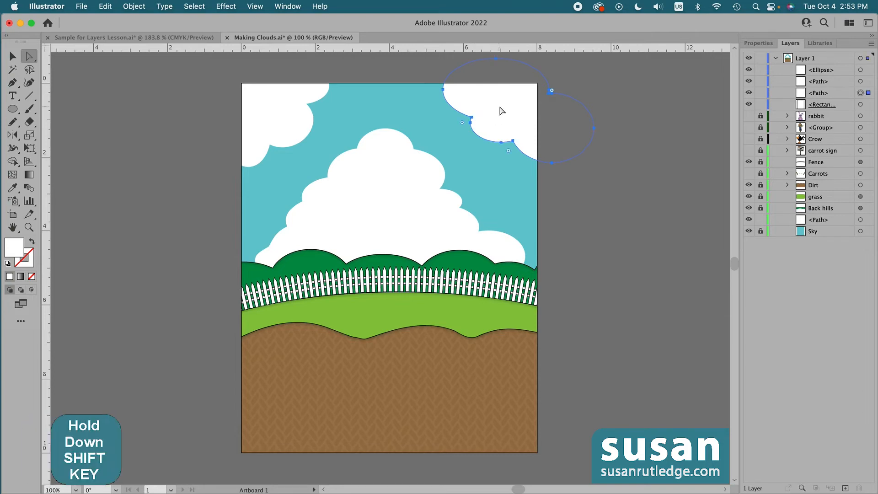
pyautogui.keyDown('shift'); pyautogui.click(424, 202); pyautogui.keyUp('shift')
pyautogui.keyDown('shift'); pyautogui.click(275, 111); pyautogui.keyUp('shift')
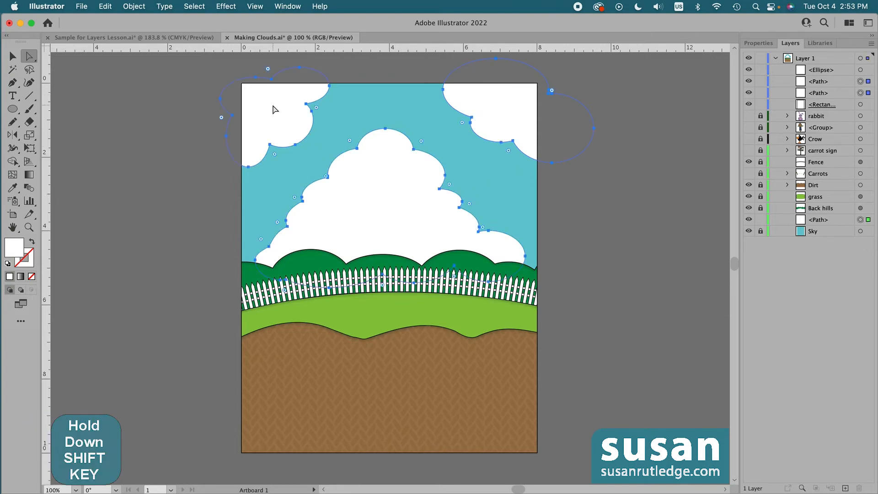
pyautogui.click(760, 43)
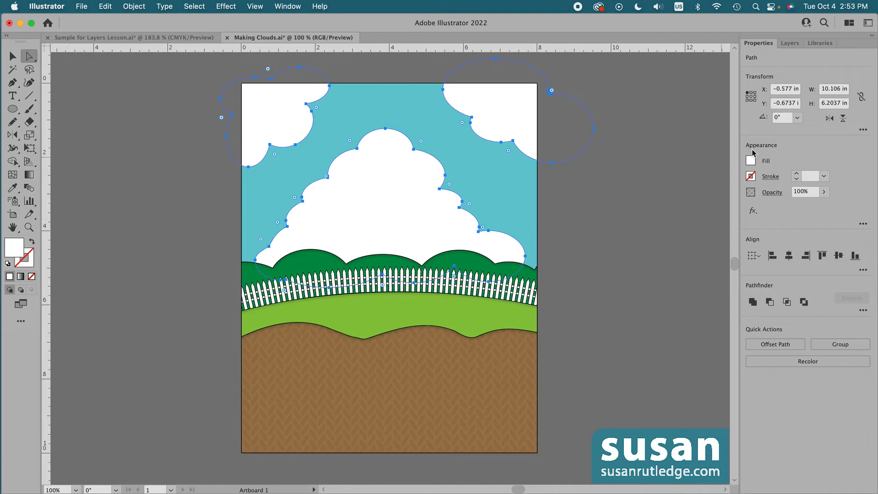
pyautogui.click(823, 192)
pyautogui.moveTo(822, 204); pyautogui.dragTo(792, 193)
pyautogui.write('55')
pyautogui.press('Return')
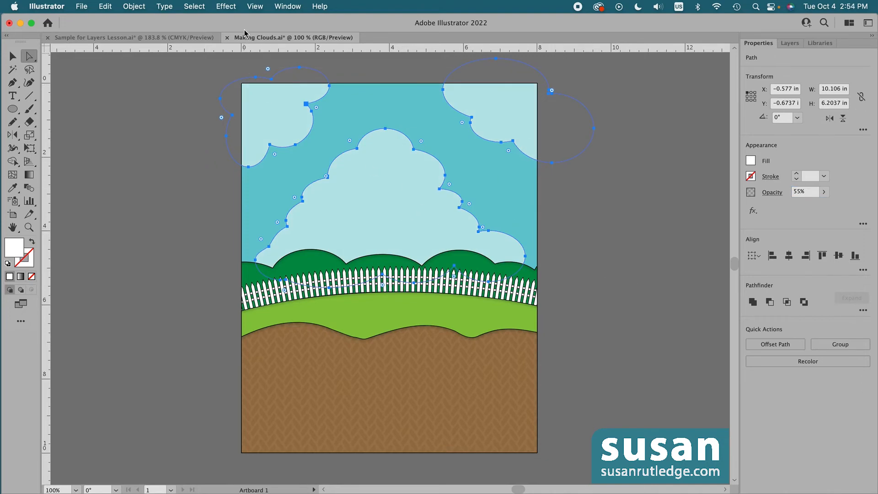
# Apply a Gaussian Blur with a 38-pixel radius to the three clouds and deselect them.
pyautogui.click(226, 6)
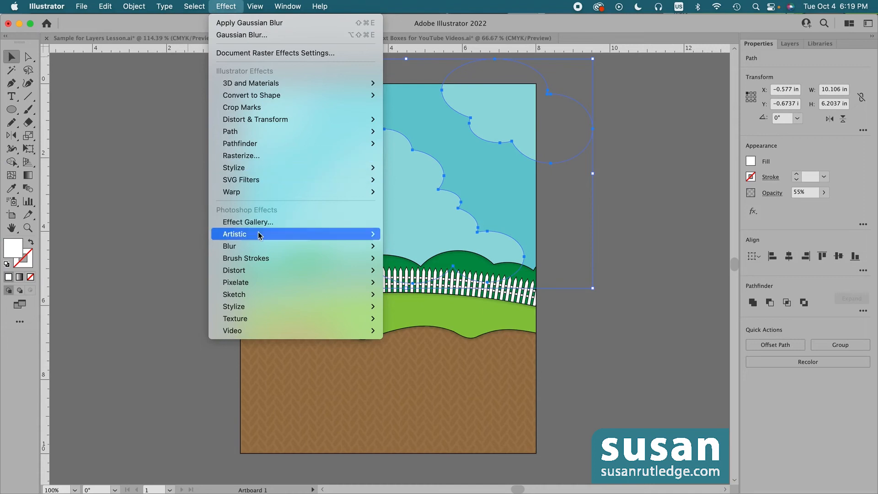
pyautogui.moveTo(258, 246)
pyautogui.click(402, 246)
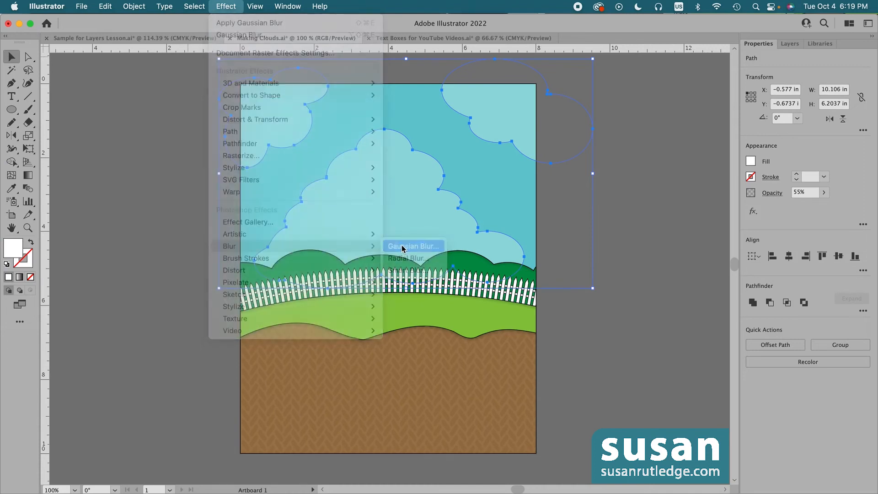
pyautogui.doubleClick(98, 96)
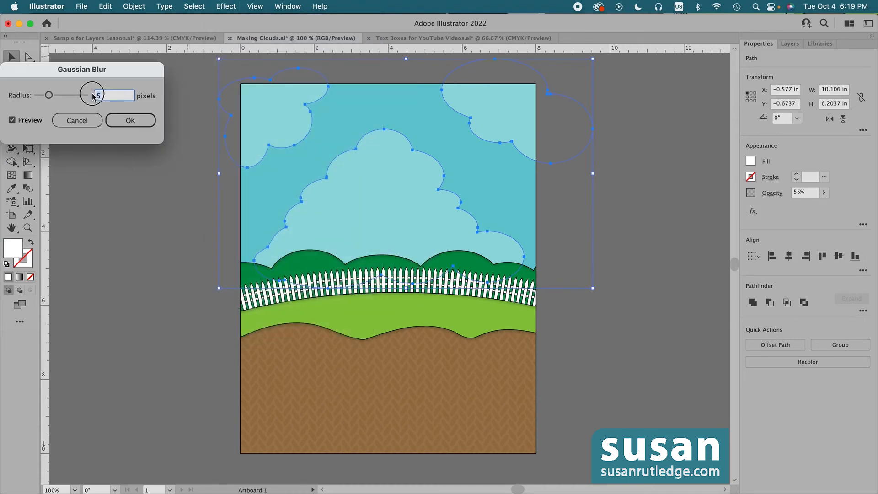
pyautogui.write('38')
pyautogui.click(134, 122)
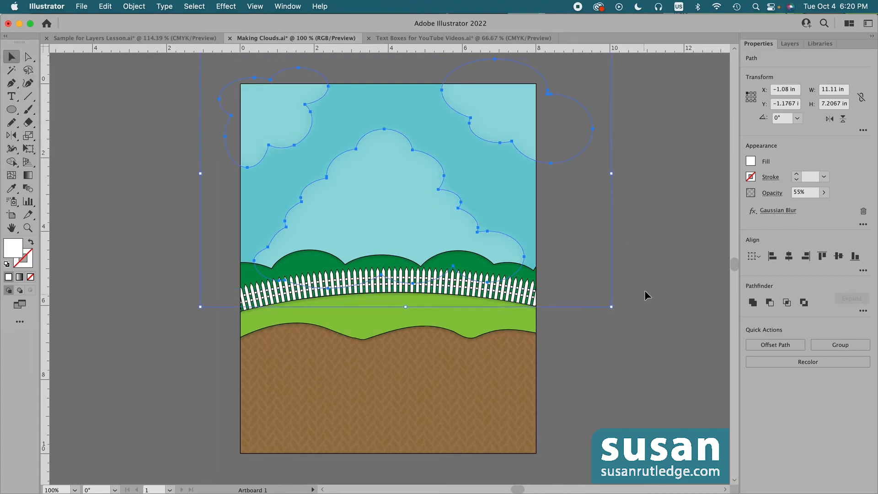
pyautogui.click(645, 274)
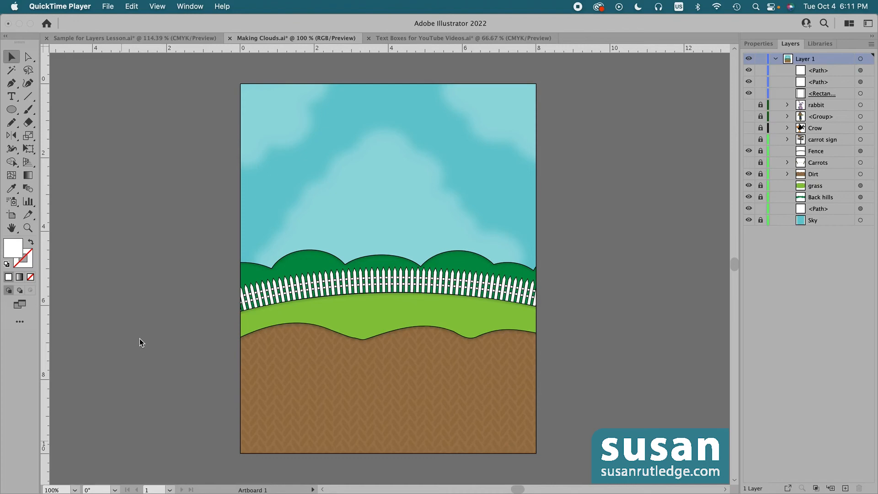
# Make the hidden rabbit, scarecrow group, Crow, carrot sign and Carrots artwork visible in the illustration.
pyautogui.click(748, 103)
pyautogui.click(749, 106)
pyautogui.click(749, 116)
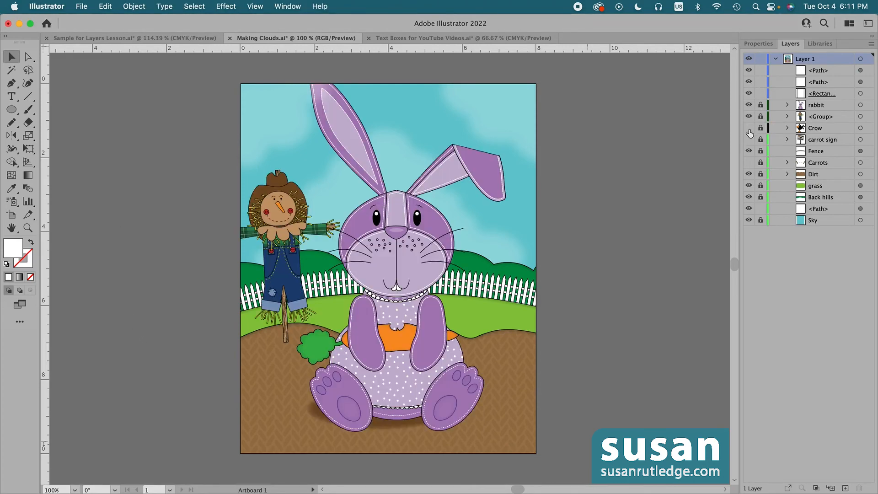
pyautogui.click(749, 128)
pyautogui.click(749, 139)
pyautogui.click(749, 162)
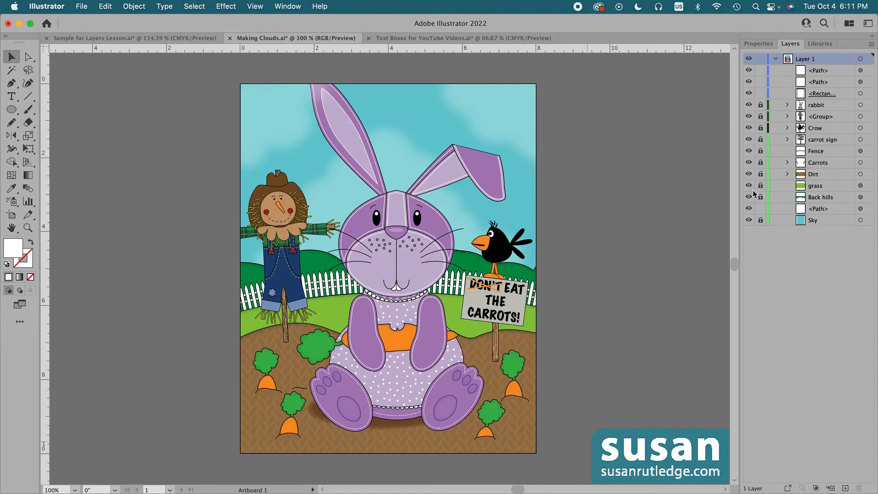